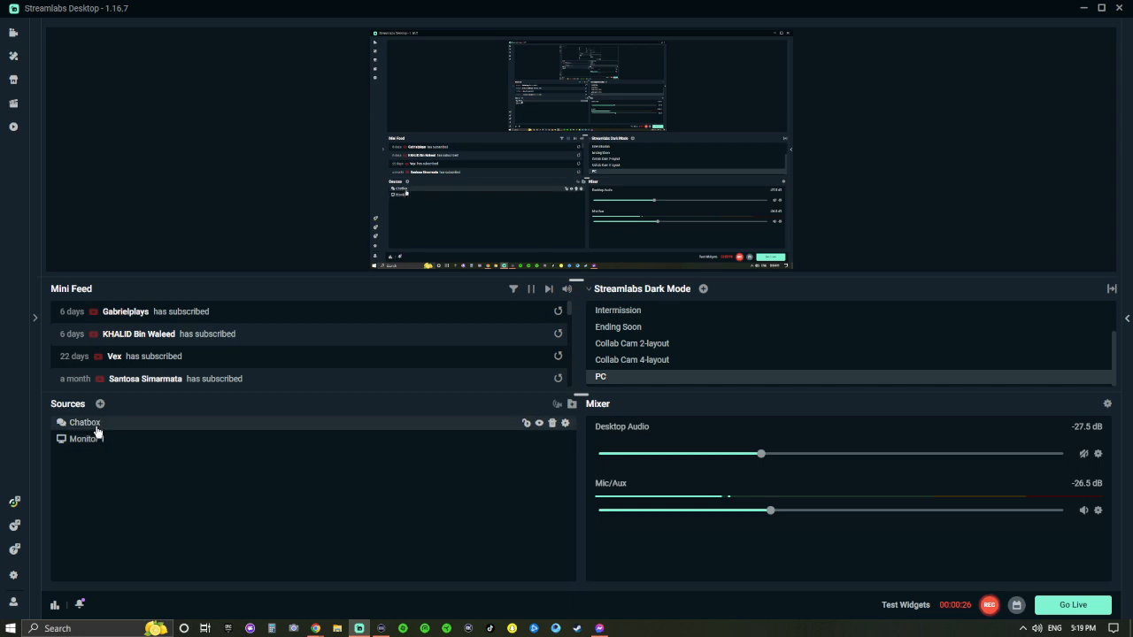
- Add the existing Webcam video capture device source to the PC scene and shrink it into the preview's upper-right corner
{"action": "left_click", "coordinate": [101, 404]}
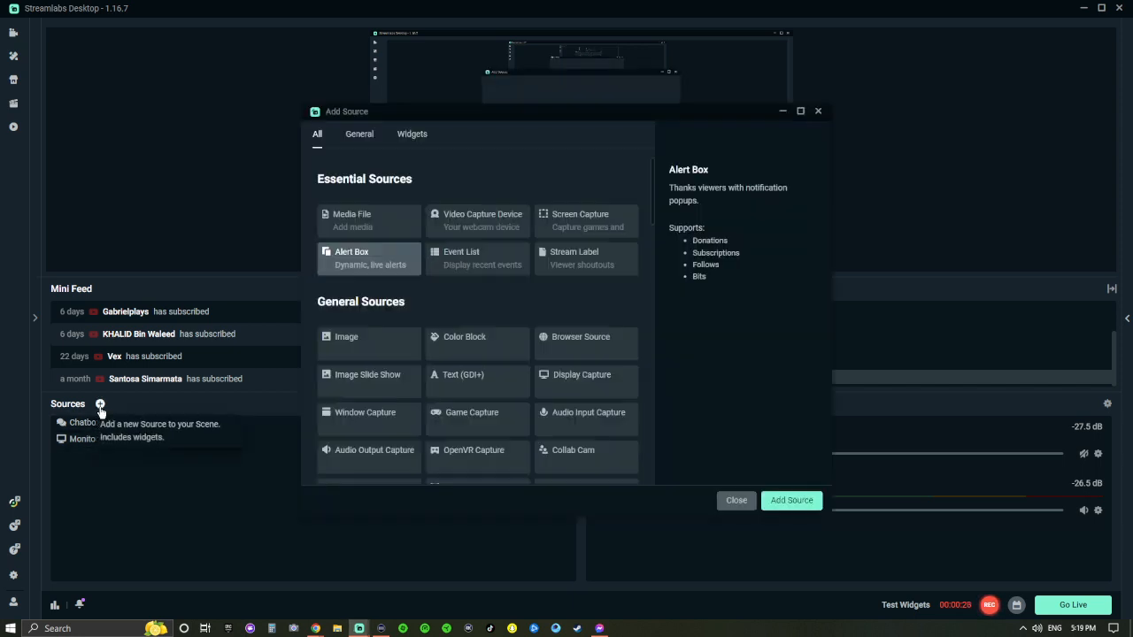
{"action": "left_click", "coordinate": [480, 221]}
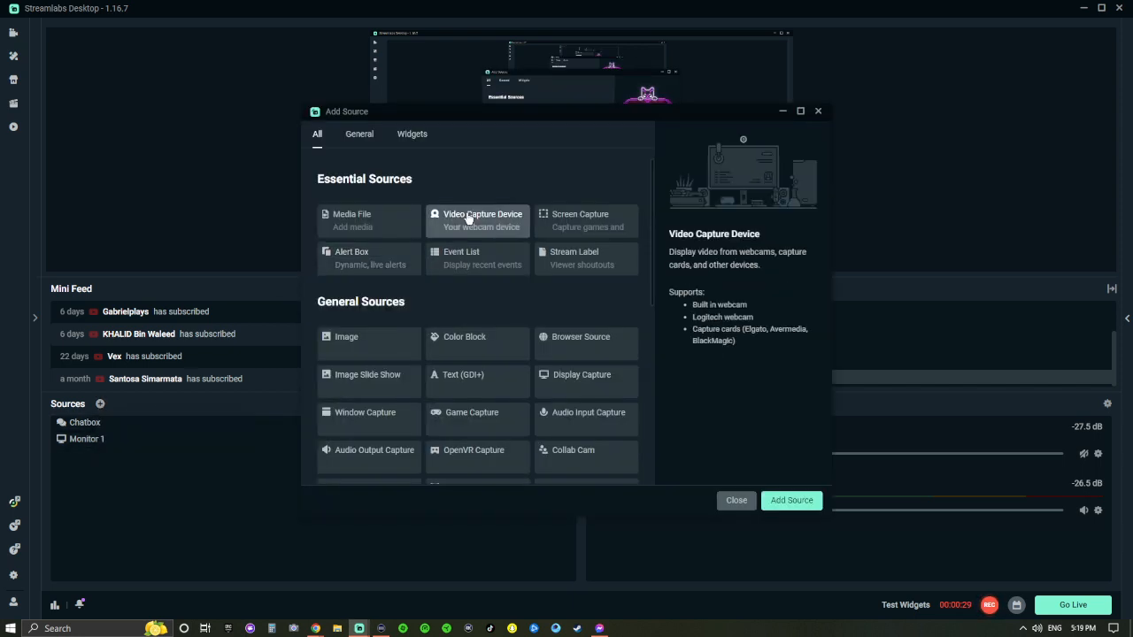
{"action": "left_click", "coordinate": [792, 501]}
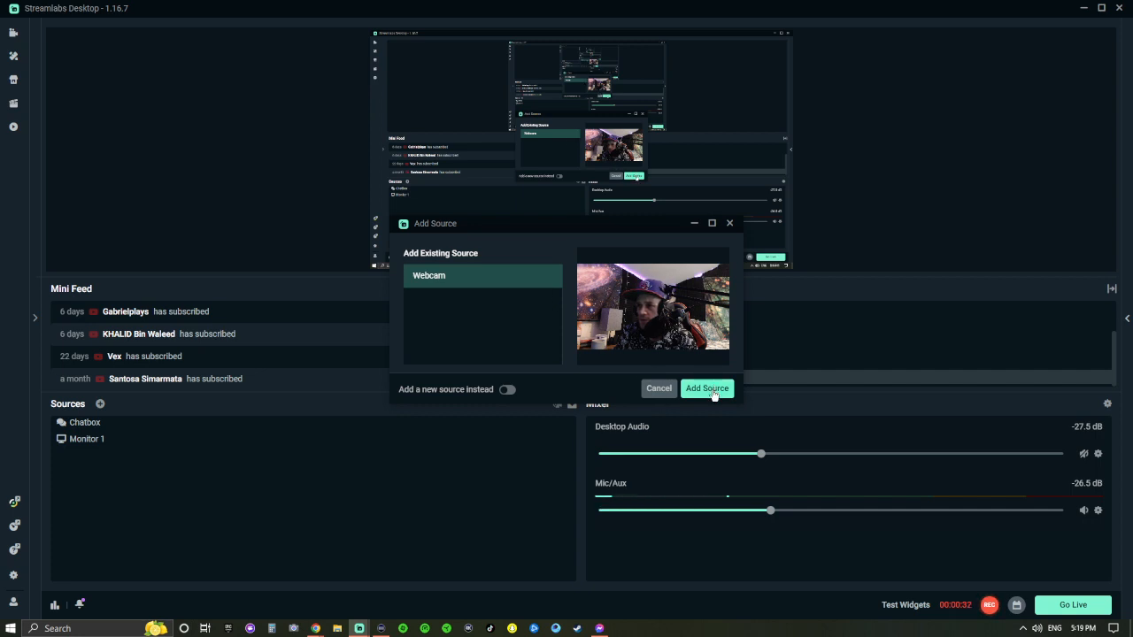
{"action": "left_click", "coordinate": [712, 391]}
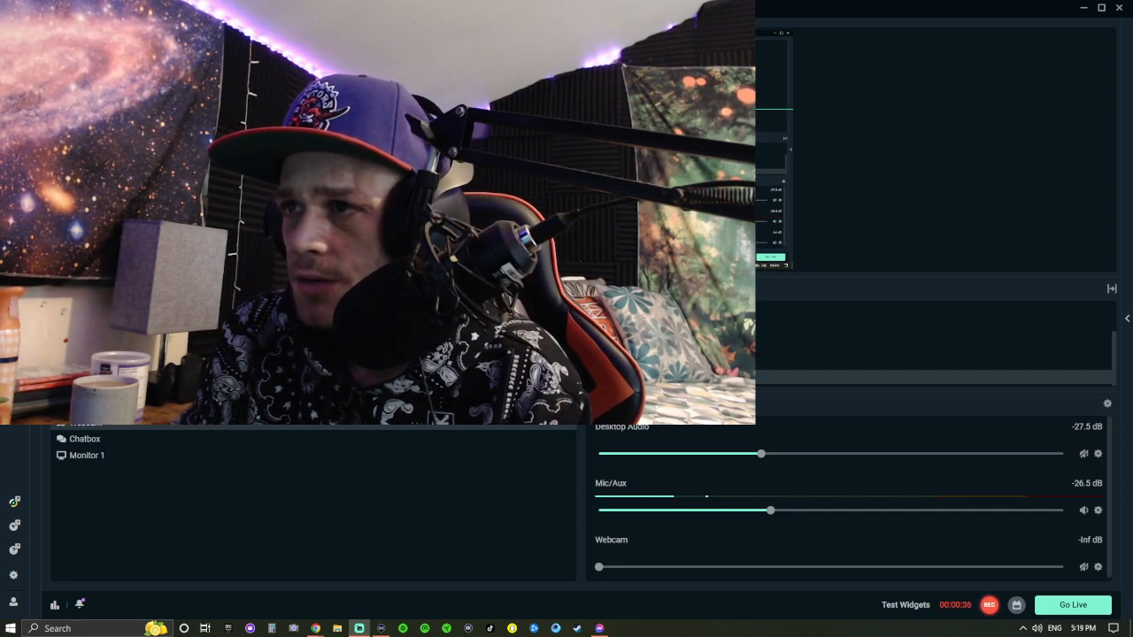
{"action": "left_click_drag", "start_coordinate": [652, 187], "coordinate": [720, 58]}
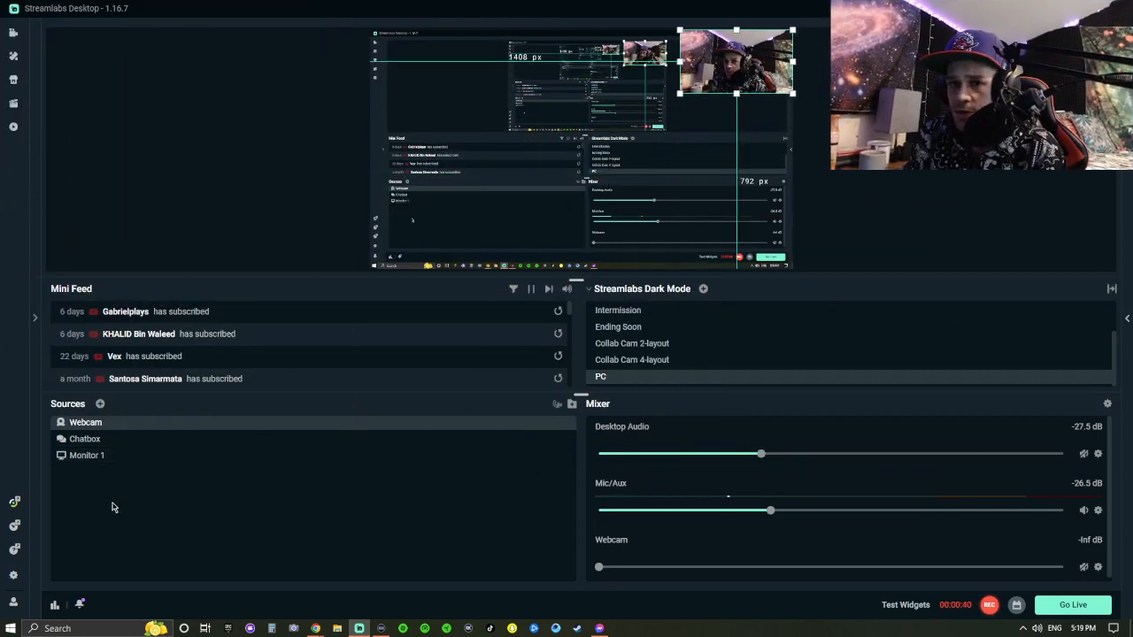
- Move the Webcam source below Monitor 1 in the layer order, and put it back above Monitor 1
{"action": "left_click_drag", "start_coordinate": [89, 422], "coordinate": [142, 450]}
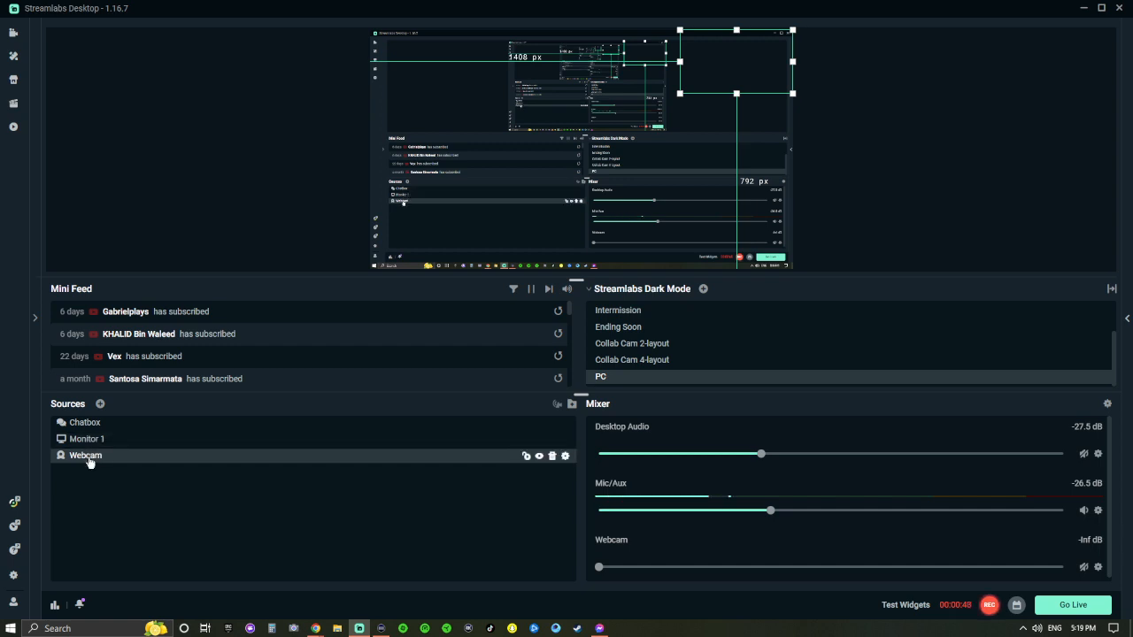
{"action": "left_click_drag", "start_coordinate": [93, 440], "coordinate": [96, 453]}
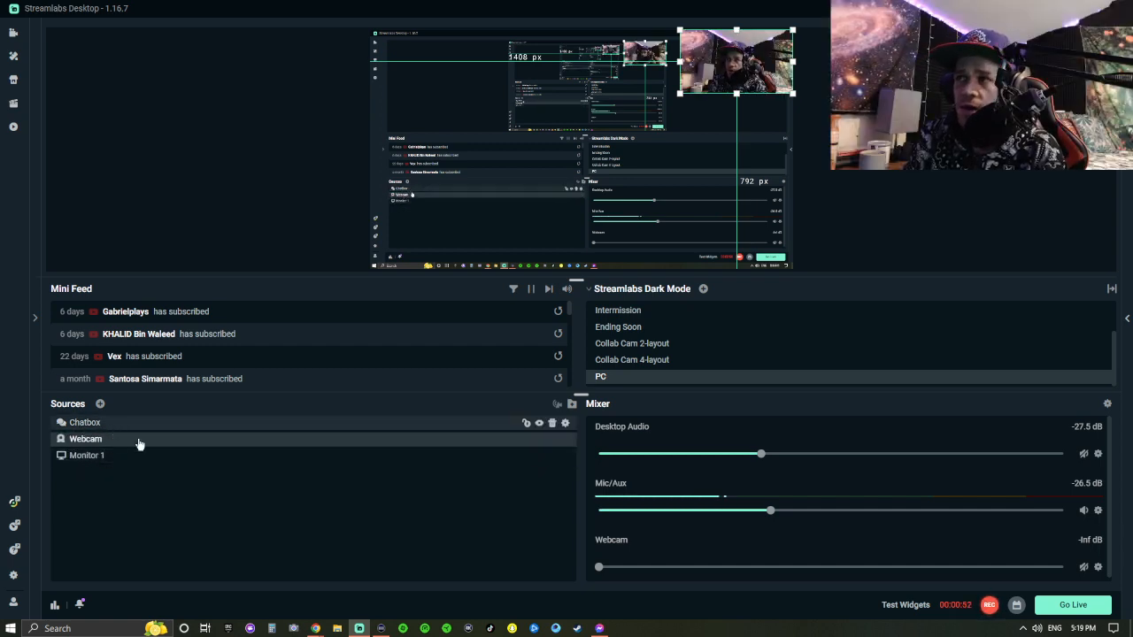
{"action": "left_click", "coordinate": [850, 179]}
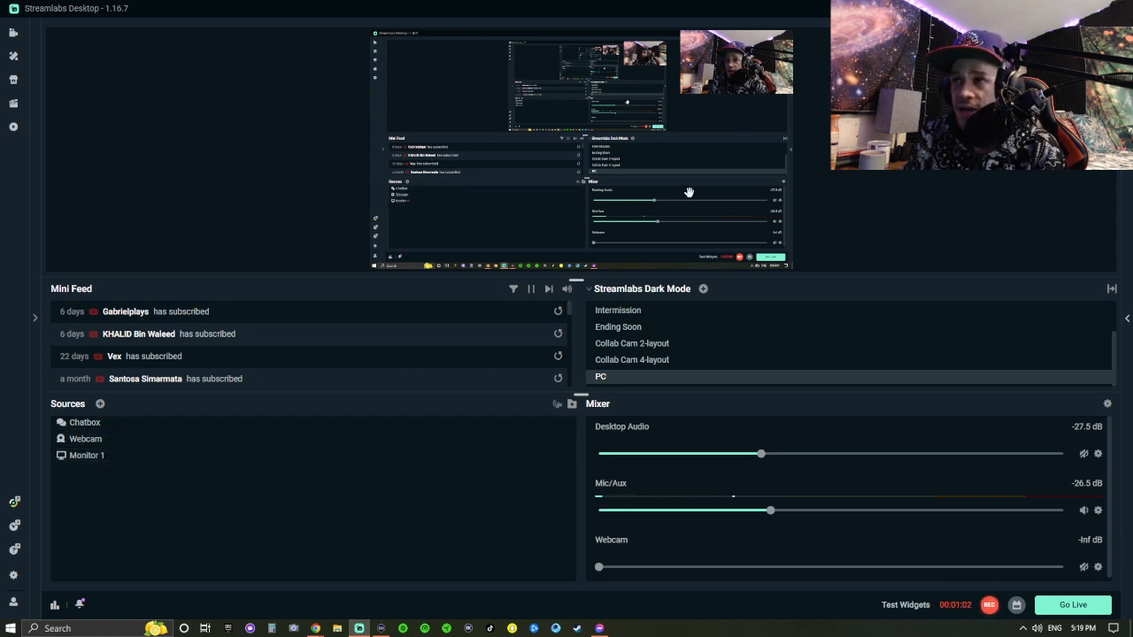
- Reorder the sources so that Webcam is first, Chatbox second and Monitor 1 last
{"action": "left_click_drag", "start_coordinate": [112, 420], "coordinate": [112, 469]}
{"action": "left_click", "coordinate": [119, 435]}
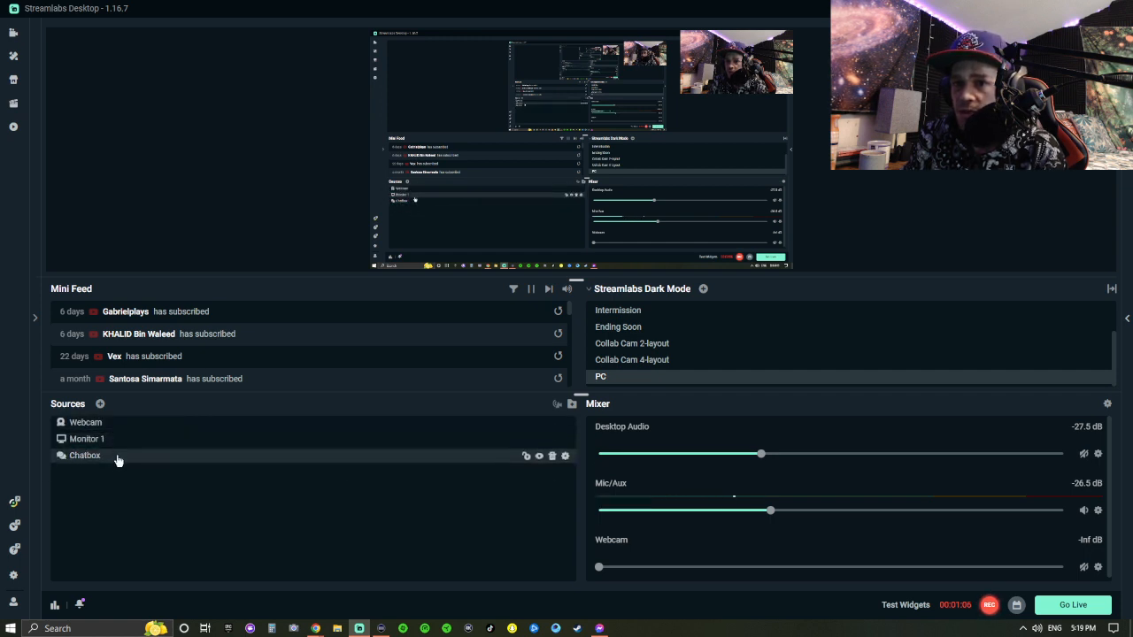
{"action": "left_click", "coordinate": [111, 453]}
{"action": "left_click", "coordinate": [693, 158]}
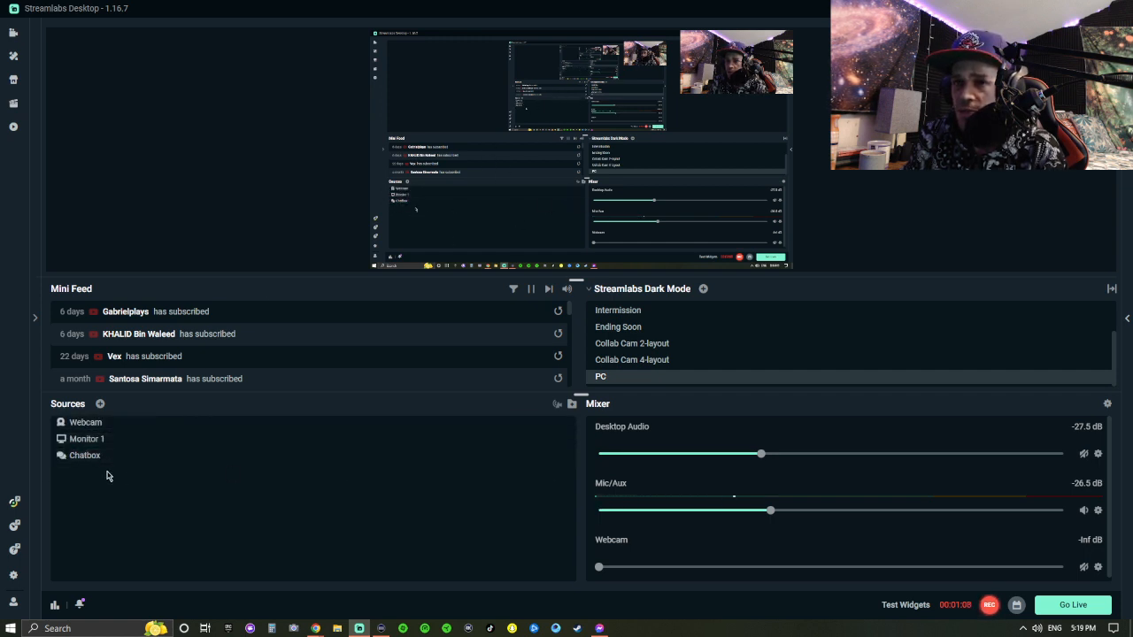
{"action": "left_click_drag", "start_coordinate": [97, 437], "coordinate": [101, 468]}
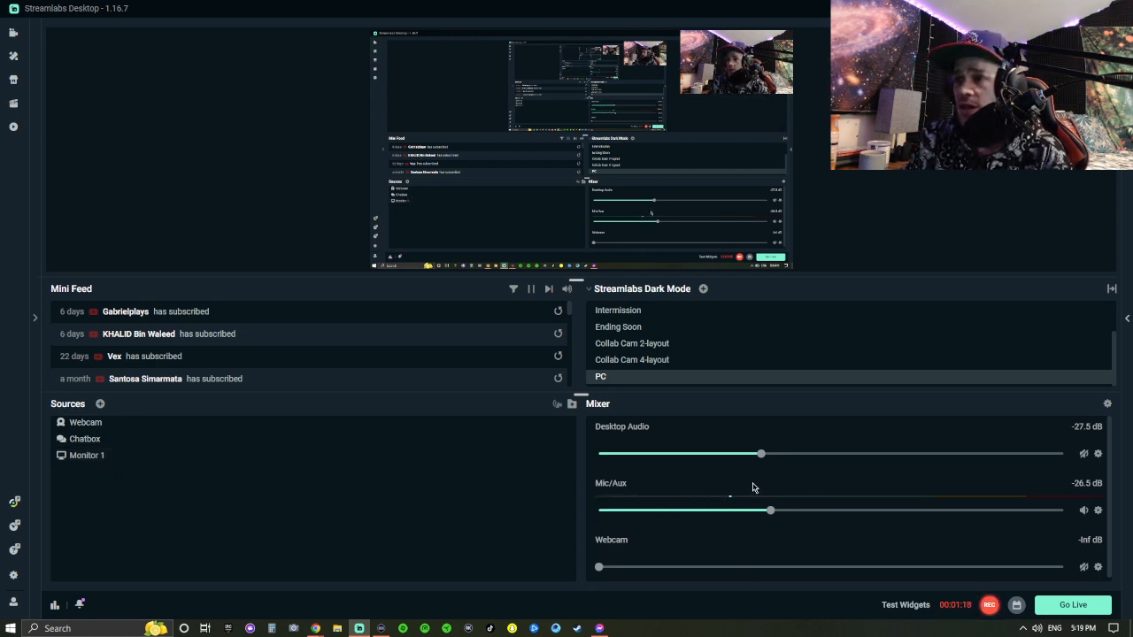
- Hide the Webcam audio source from the mixer through its advanced audio settings
{"action": "left_click", "coordinate": [1099, 568]}
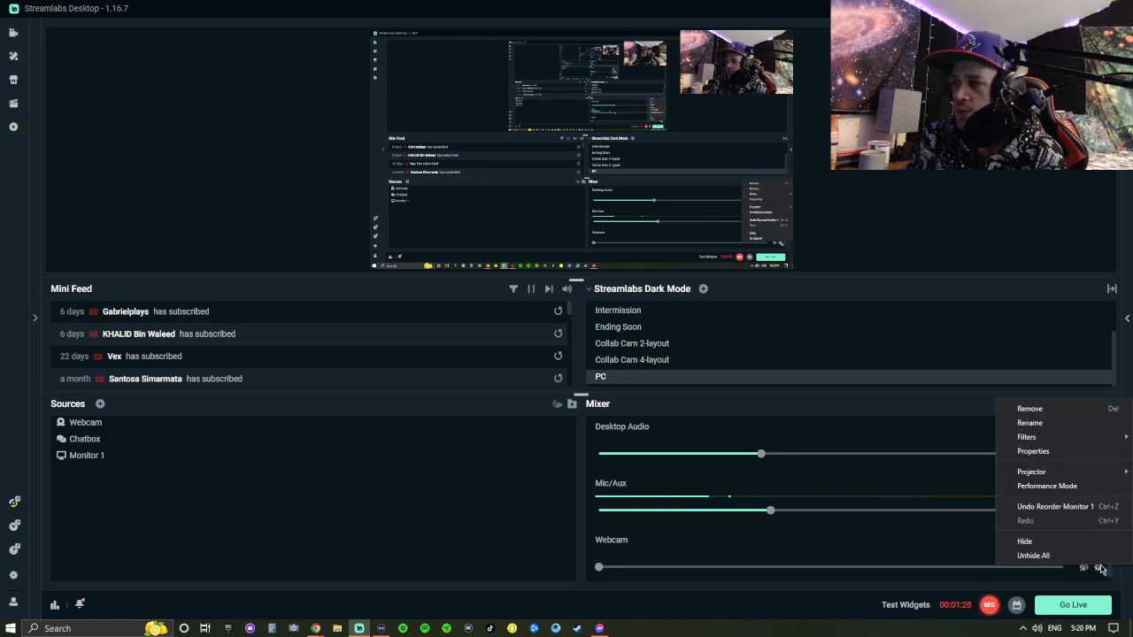
{"action": "left_click", "coordinate": [1033, 452]}
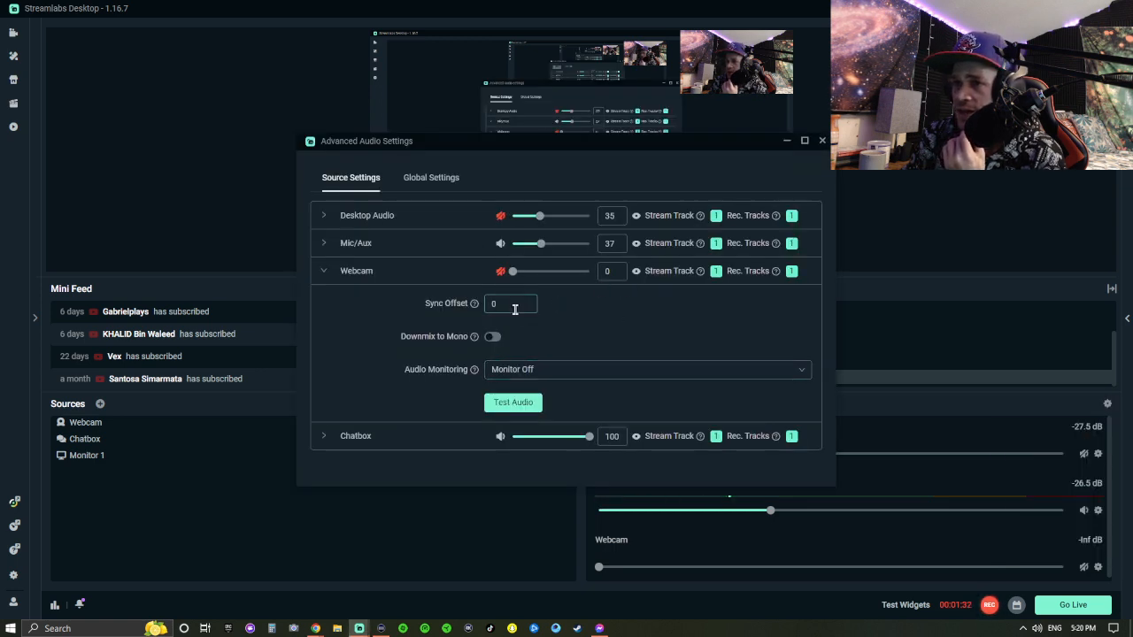
{"action": "left_click", "coordinate": [325, 273]}
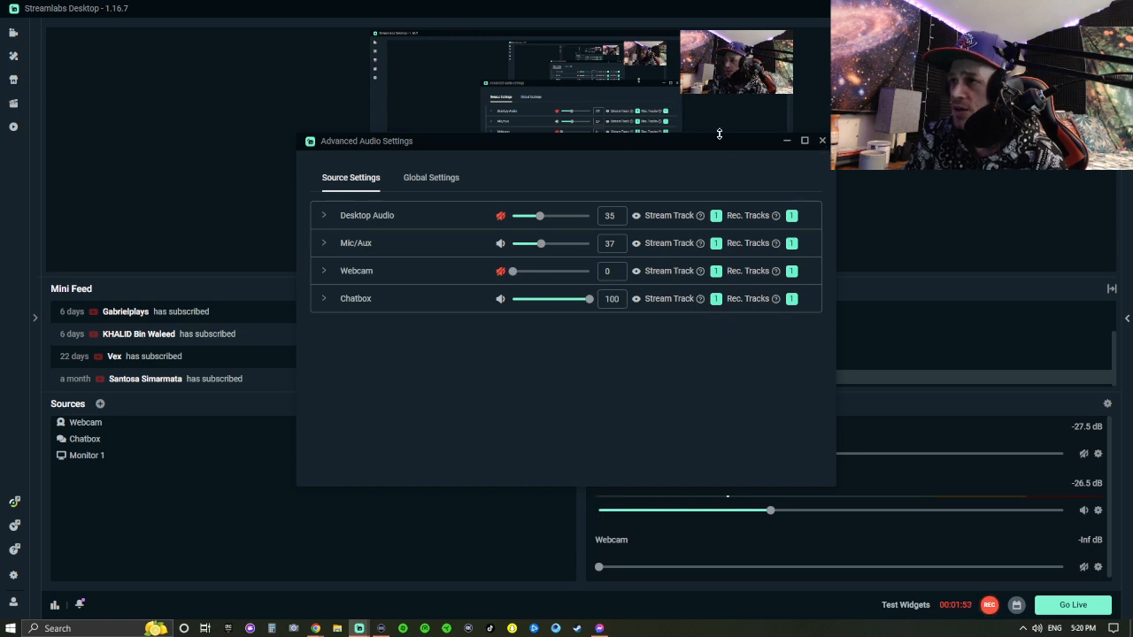
{"action": "left_click_drag", "start_coordinate": [718, 142], "coordinate": [550, 114]}
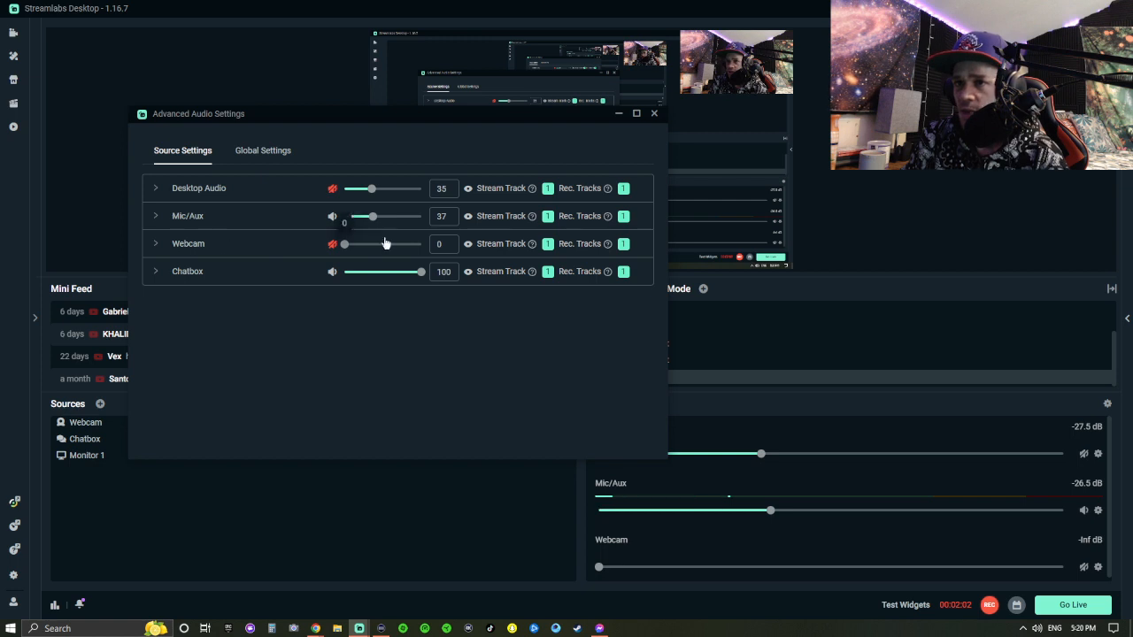
{"action": "left_click", "coordinate": [468, 247]}
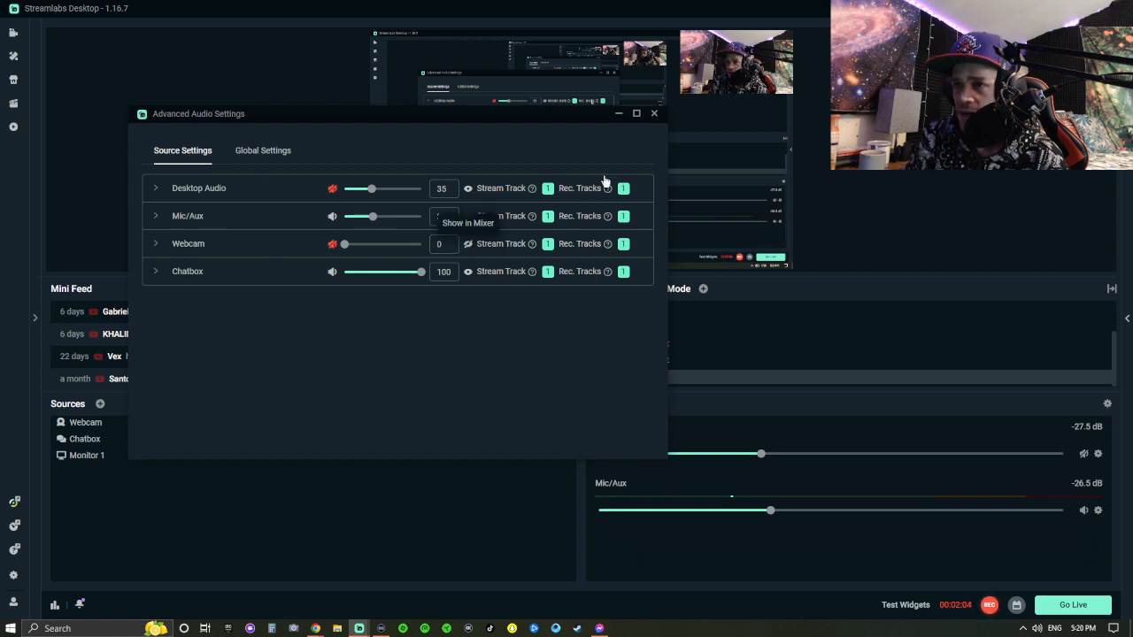
{"action": "left_click", "coordinate": [654, 113]}
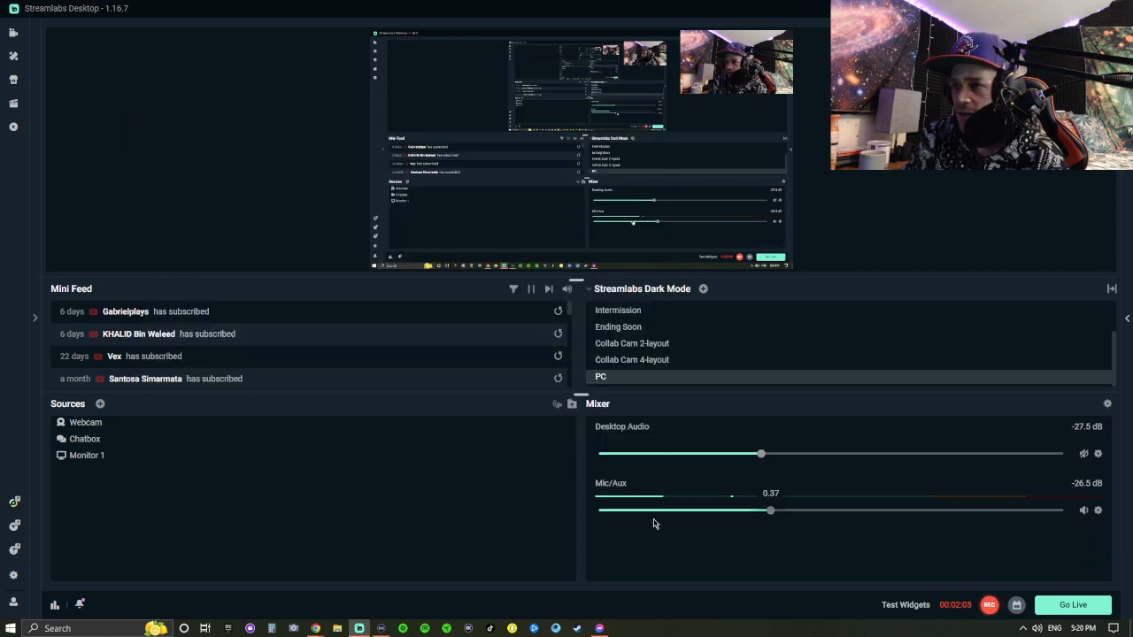
- Examine the advanced audio settings of Mic/Aux and Chatbox, including device, sync offset and audio monitoring
{"action": "left_click", "coordinate": [1098, 511]}
{"action": "left_click", "coordinate": [1079, 398]}
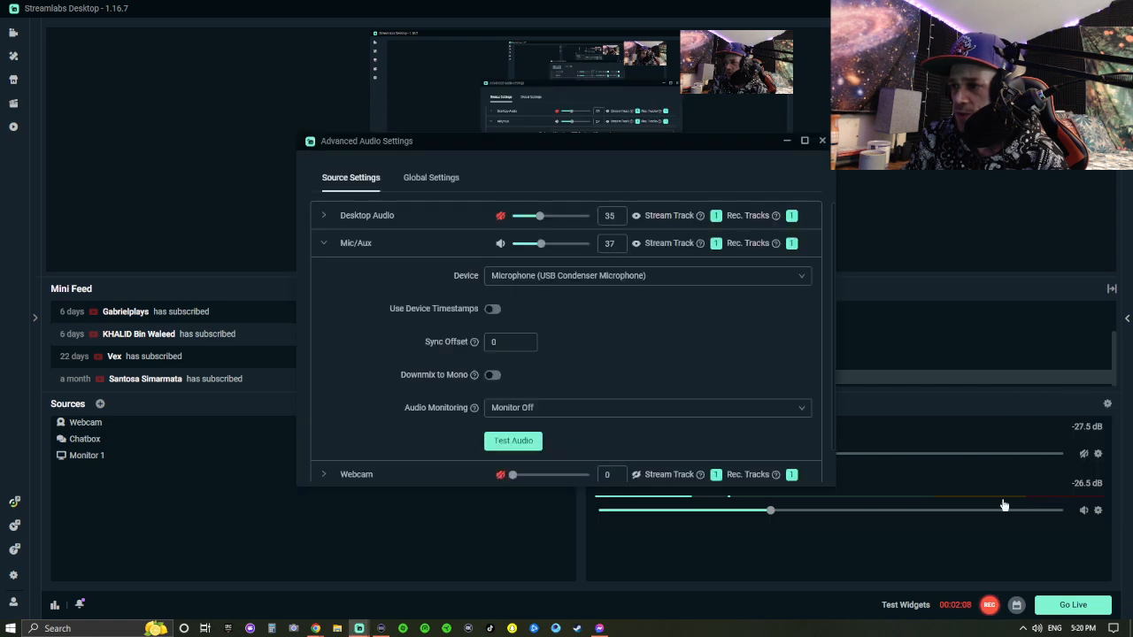
{"action": "left_click", "coordinate": [332, 244]}
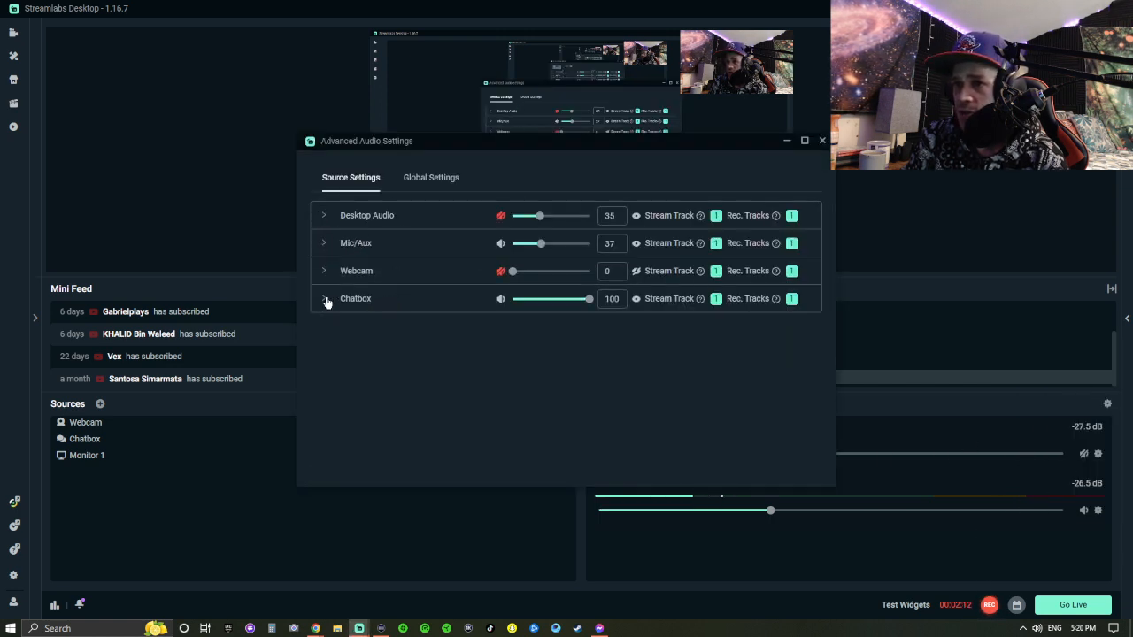
{"action": "left_click", "coordinate": [324, 300]}
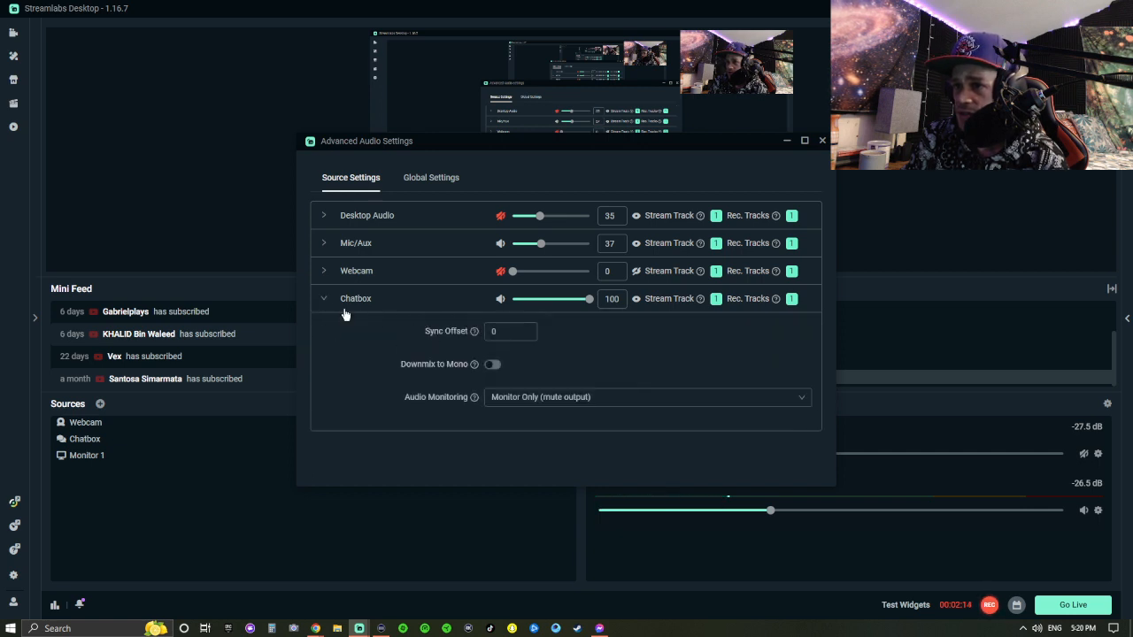
{"action": "left_click", "coordinate": [323, 301]}
- Show the Webcam audio source in the mixer, hide it again, and close the advanced audio settings
{"action": "left_click", "coordinate": [635, 300]}
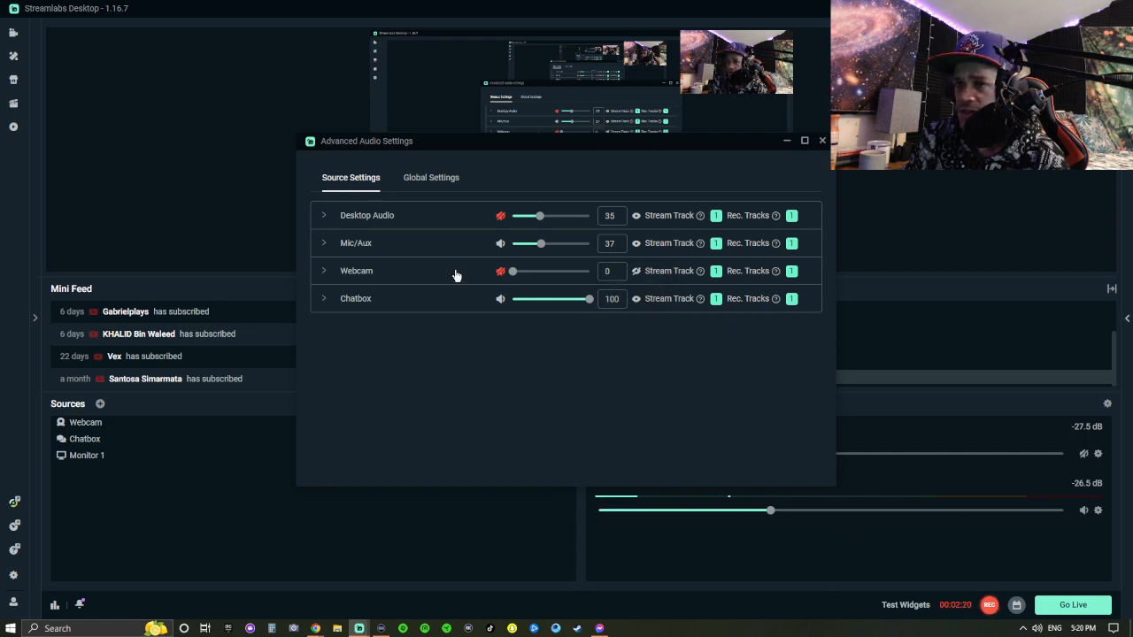
{"action": "left_click", "coordinate": [636, 271]}
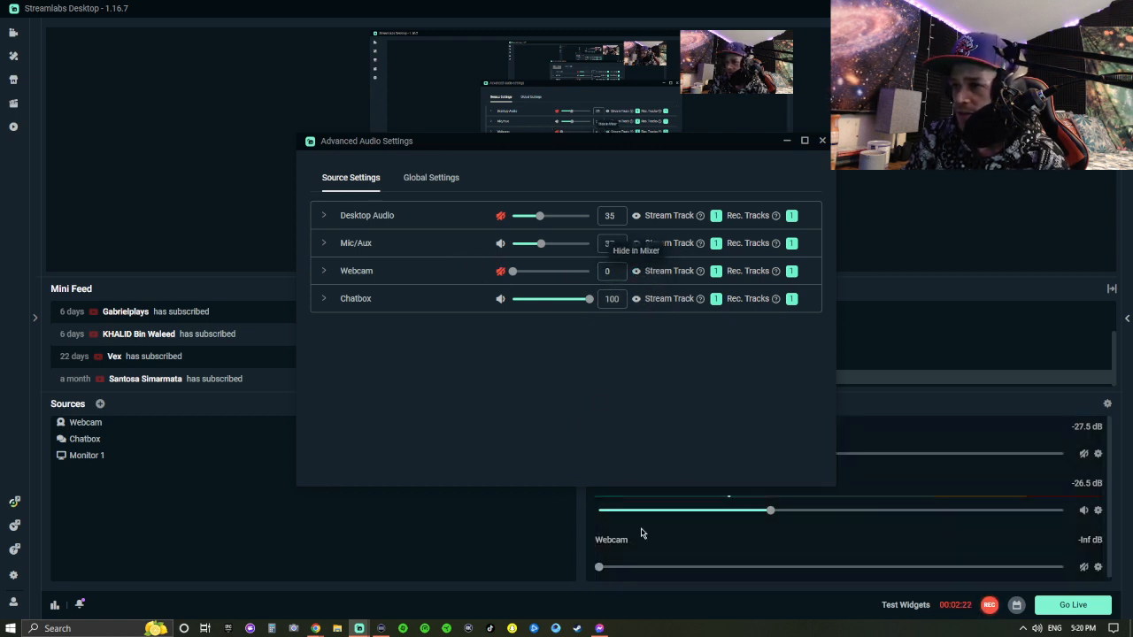
{"action": "left_click", "coordinate": [636, 271]}
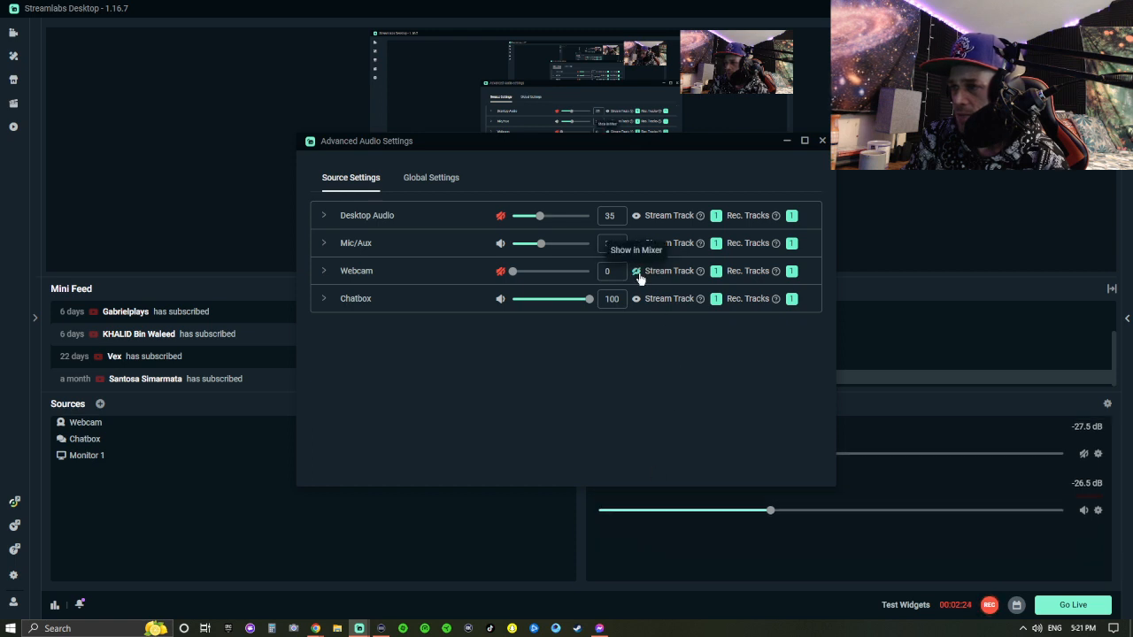
{"action": "left_click", "coordinate": [822, 142]}
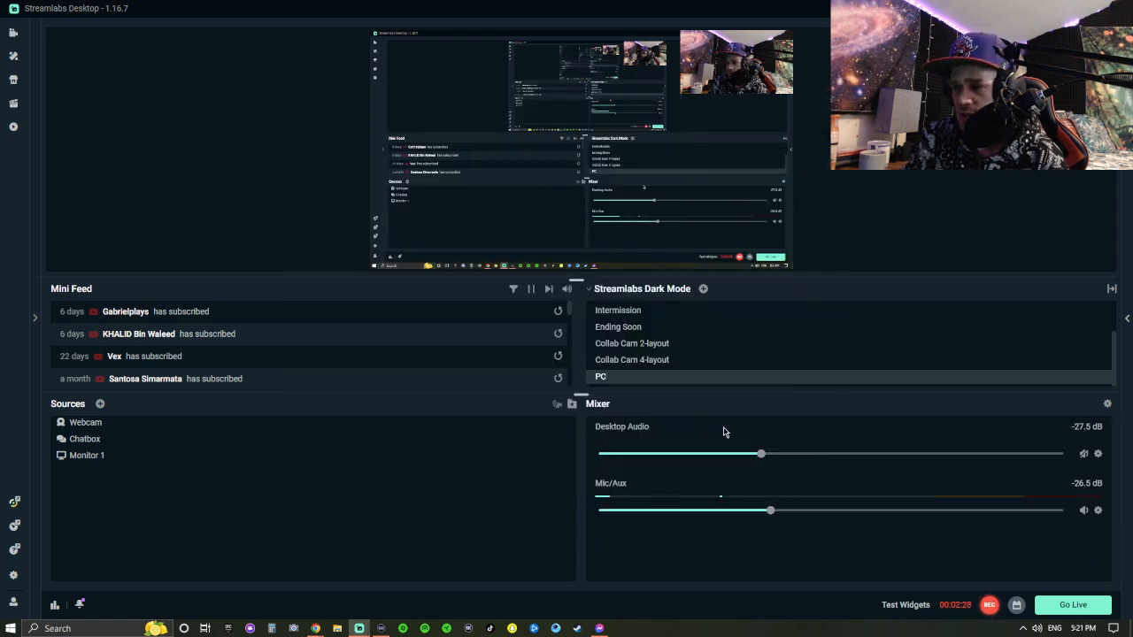
- Add the existing Alertbox source to the PC scene using the Alert Box source type
{"action": "scroll", "coordinate": [637, 345], "scroll_direction": "up", "scroll_amount": 2}
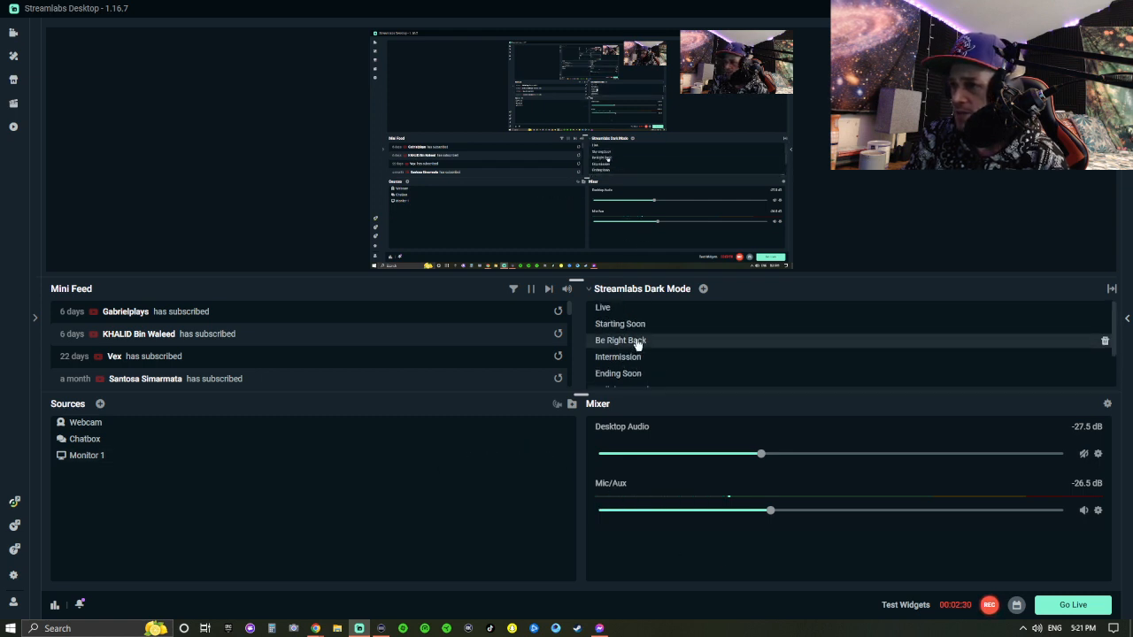
{"action": "scroll", "coordinate": [638, 345], "scroll_direction": "down", "scroll_amount": 3}
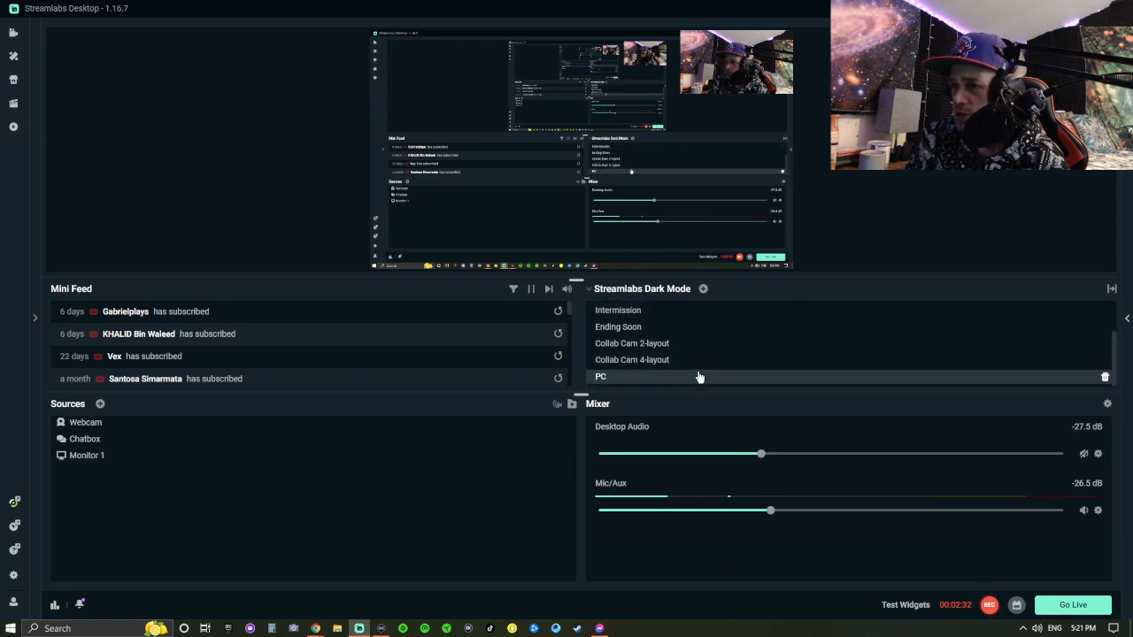
{"action": "left_click", "coordinate": [100, 405]}
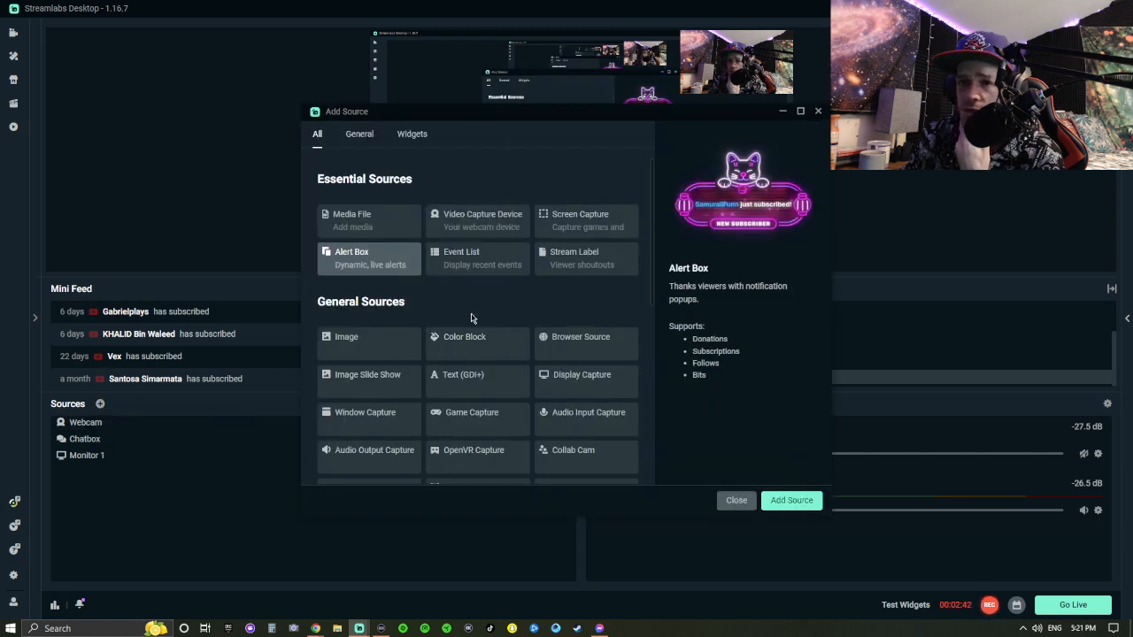
{"action": "scroll", "coordinate": [489, 391], "scroll_direction": "down", "scroll_amount": 3}
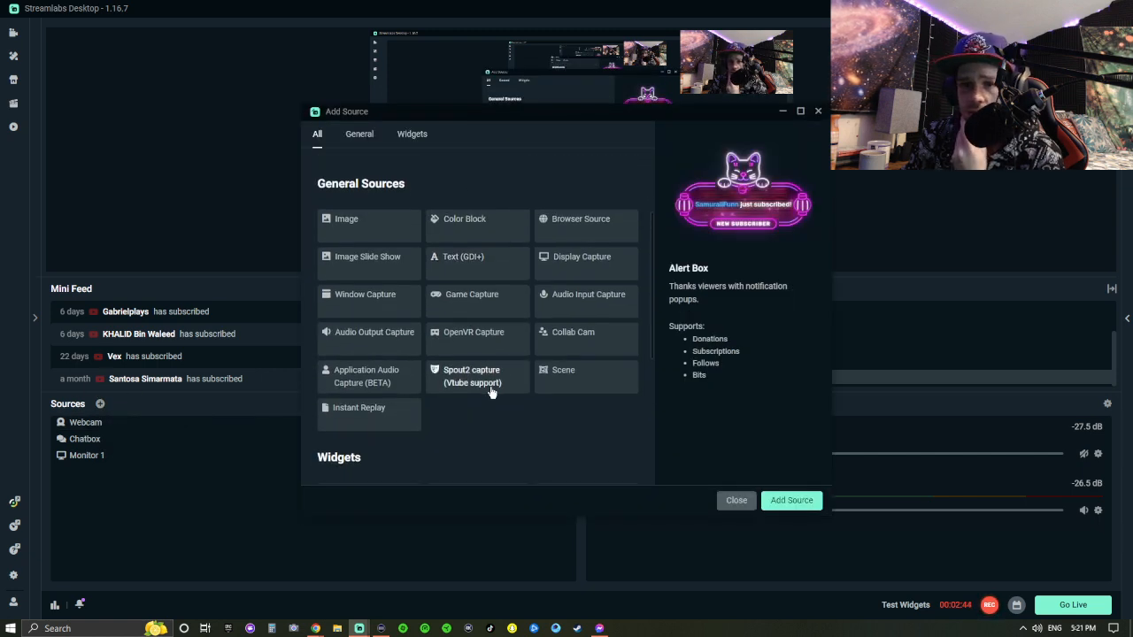
{"action": "scroll", "coordinate": [416, 336], "scroll_direction": "down", "scroll_amount": 5}
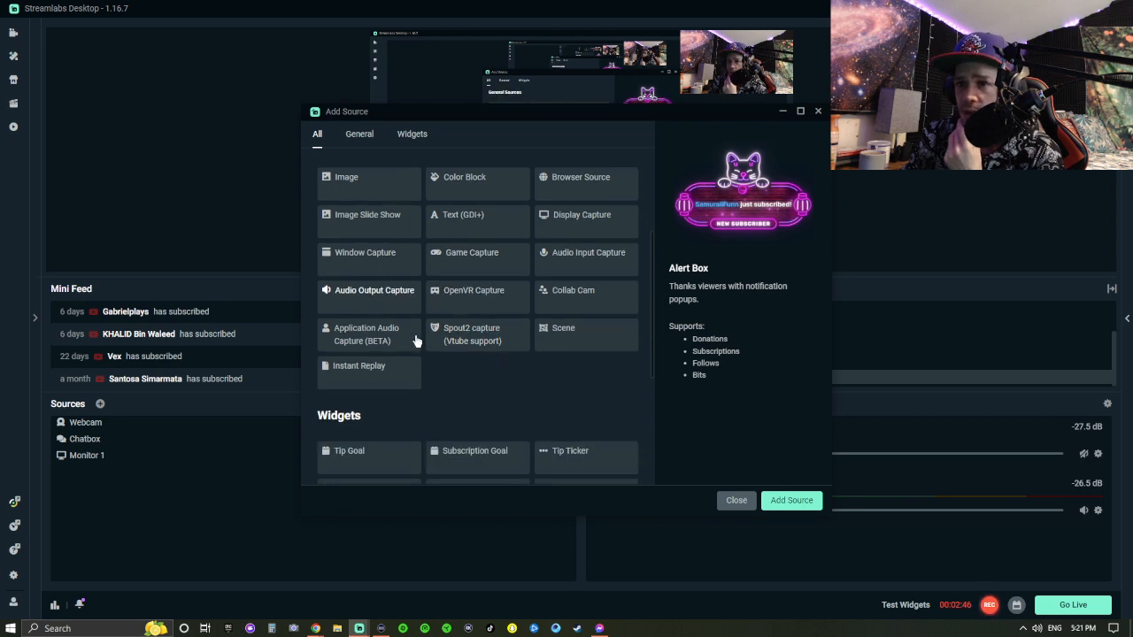
{"action": "scroll", "coordinate": [416, 340], "scroll_direction": "down", "scroll_amount": 1}
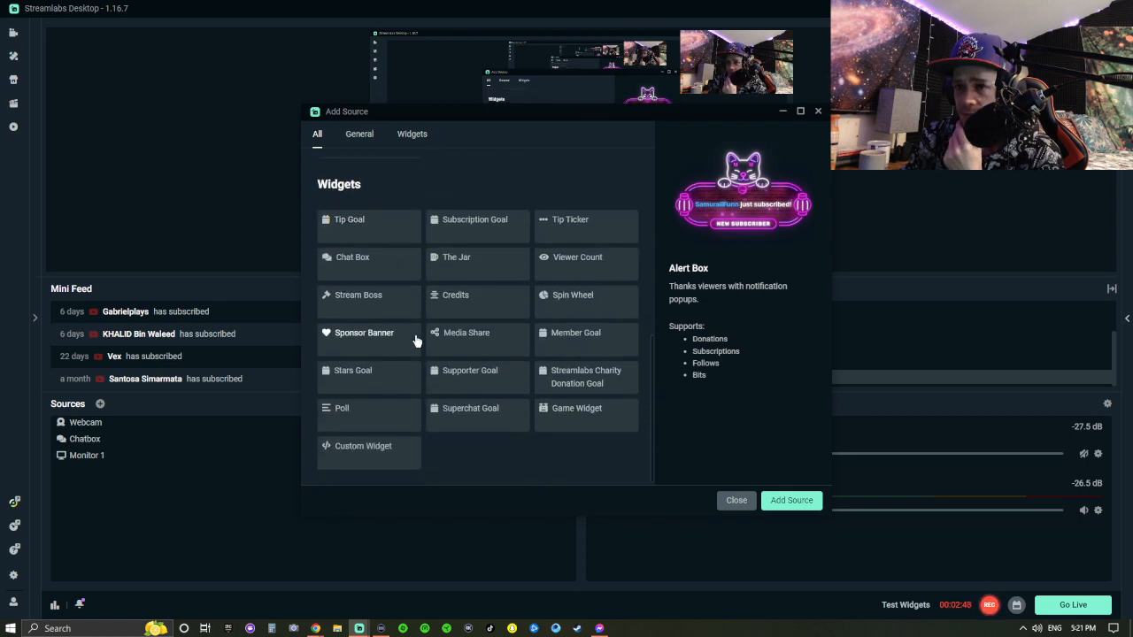
{"action": "scroll", "coordinate": [417, 340], "scroll_direction": "up", "scroll_amount": 3}
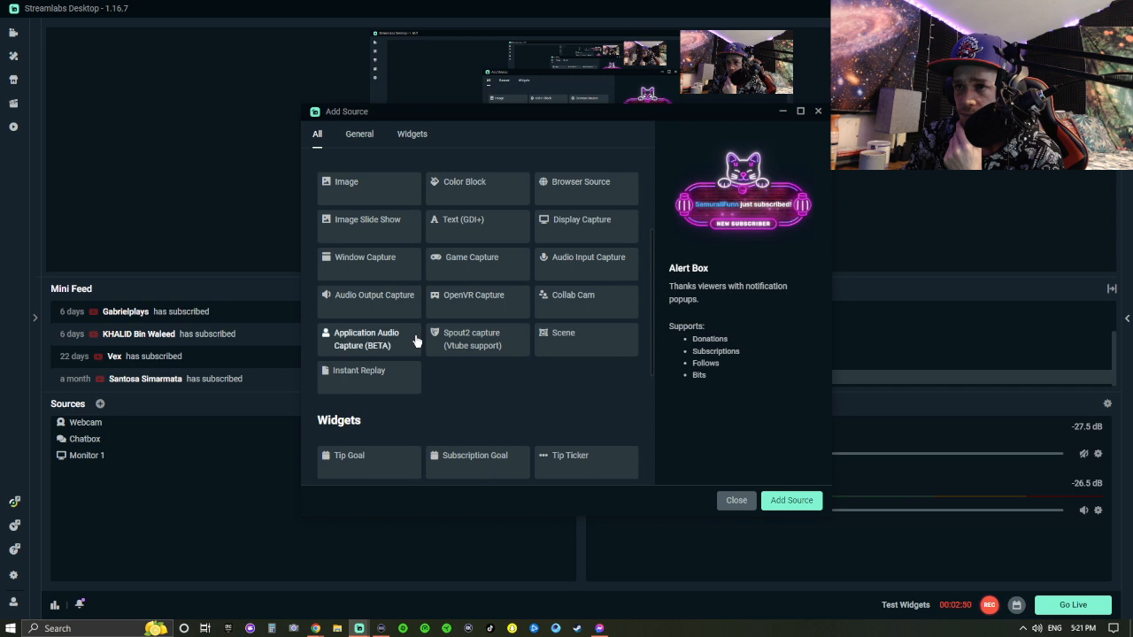
{"action": "scroll", "coordinate": [394, 256], "scroll_direction": "up", "scroll_amount": 3}
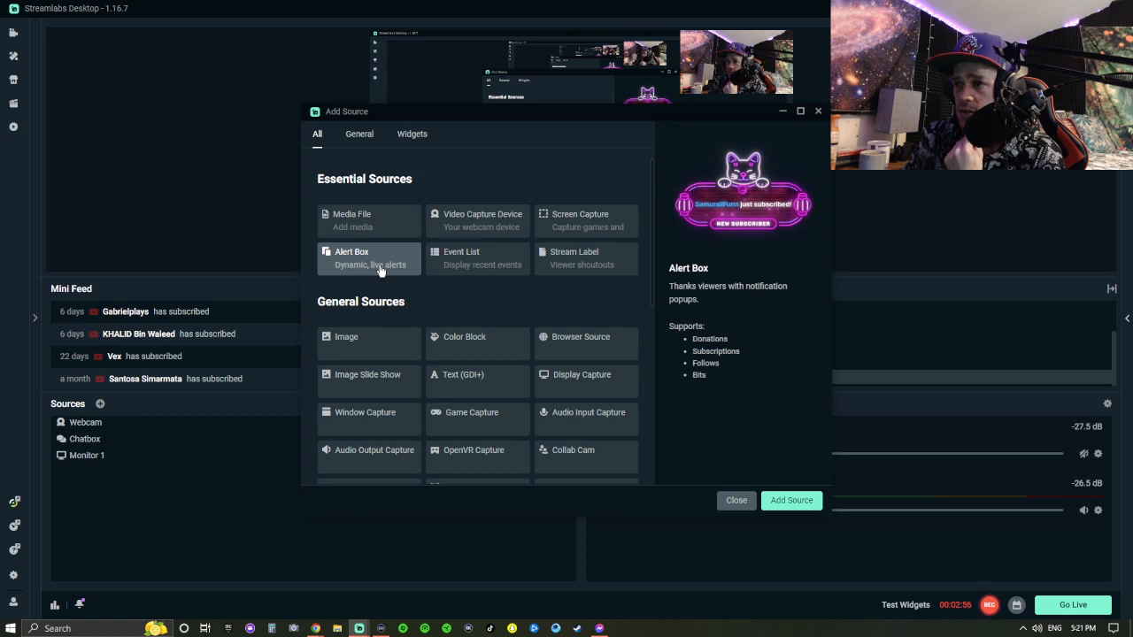
{"action": "left_click", "coordinate": [783, 500]}
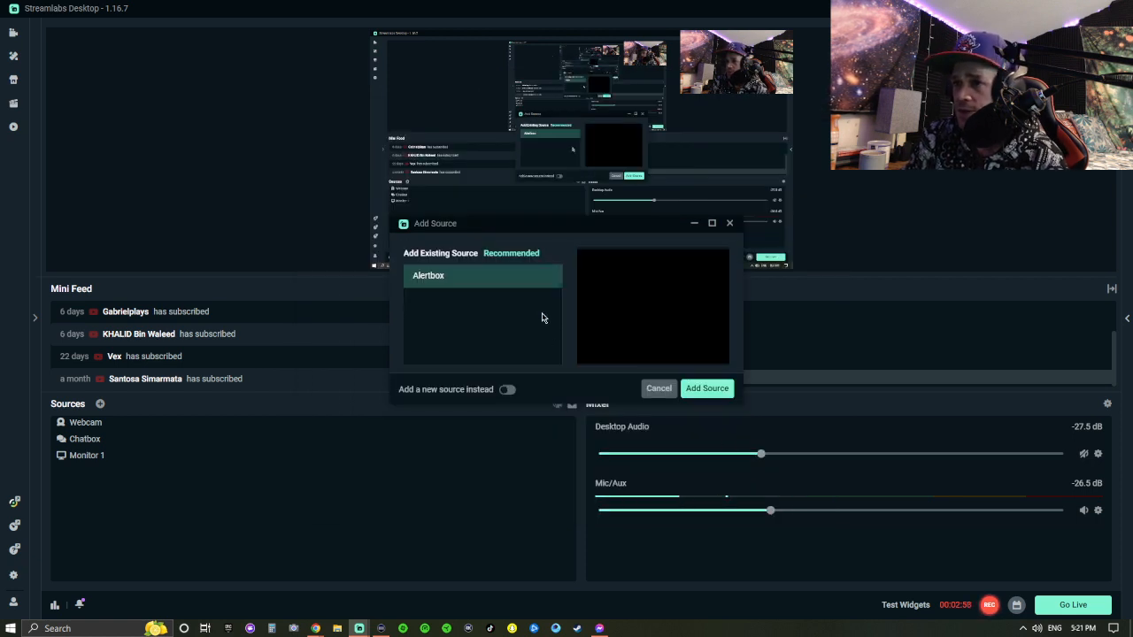
{"action": "left_click", "coordinate": [724, 394]}
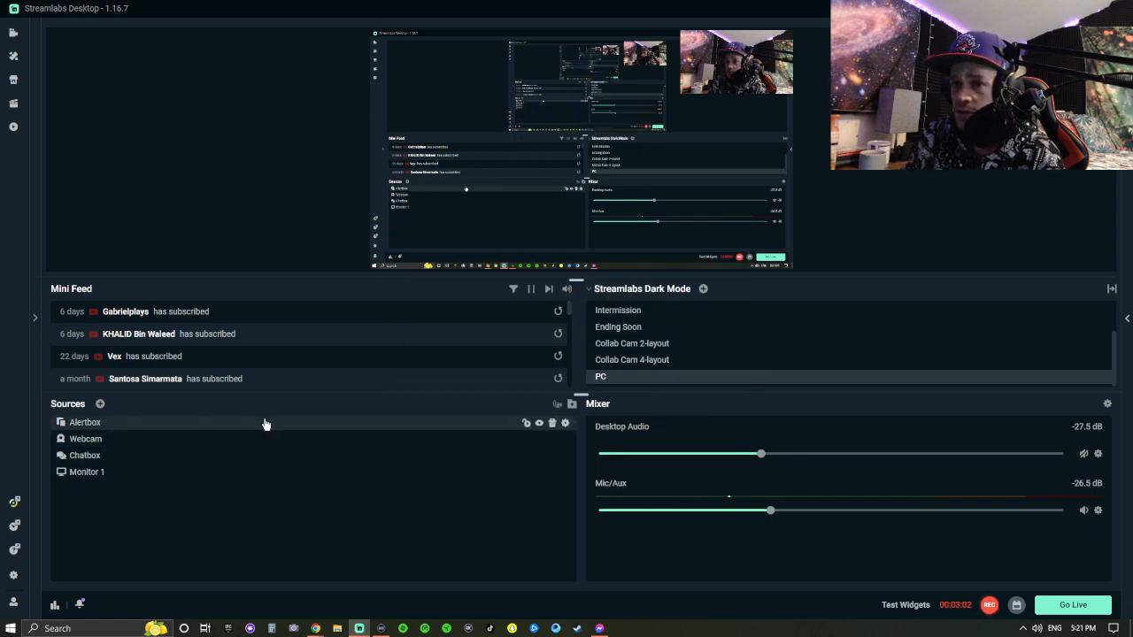
- Examine the Alertbox source's settings for Donation, YouTube Membership, YouTube Subscribers and YouTube Super Chat alerts, including message template and alert duration
{"action": "left_click", "coordinate": [566, 422]}
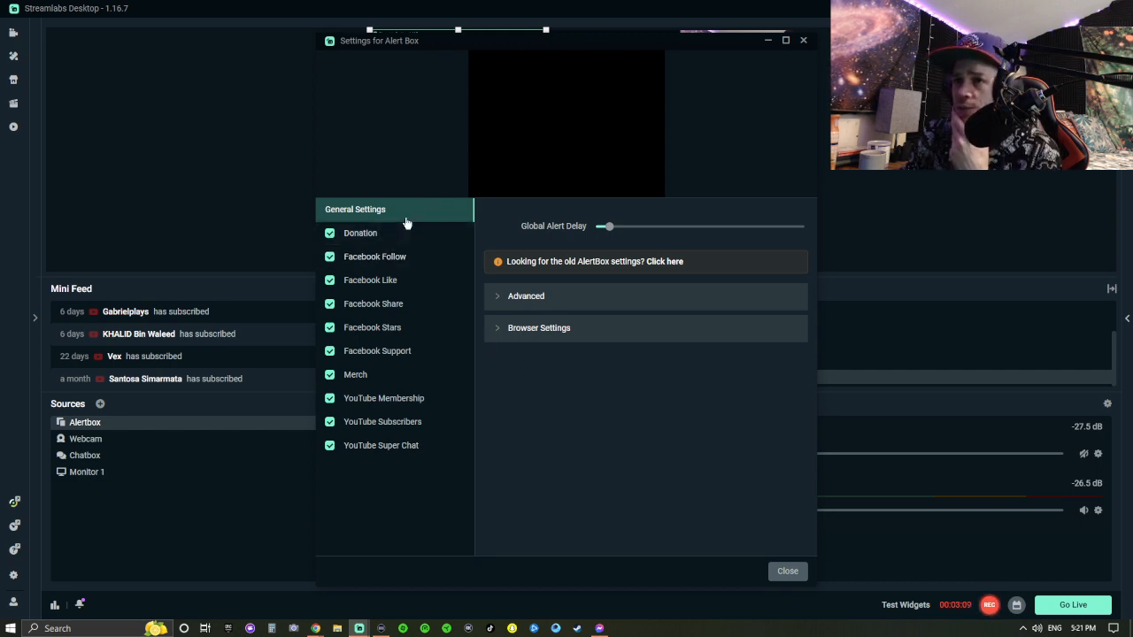
{"action": "left_click", "coordinate": [386, 237]}
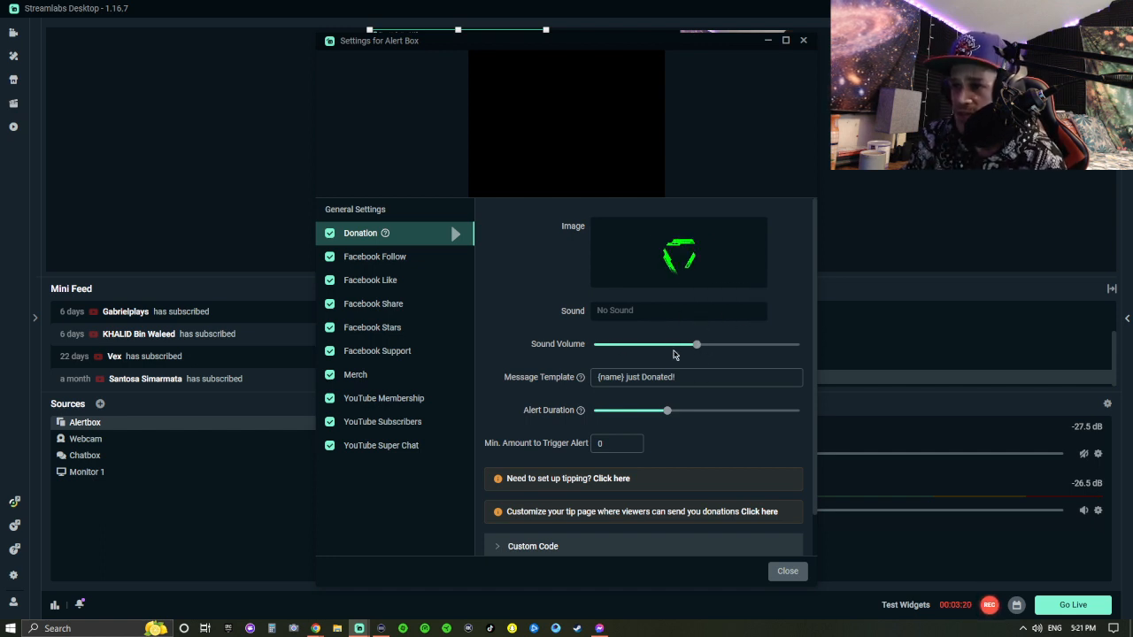
{"action": "left_click", "coordinate": [673, 379]}
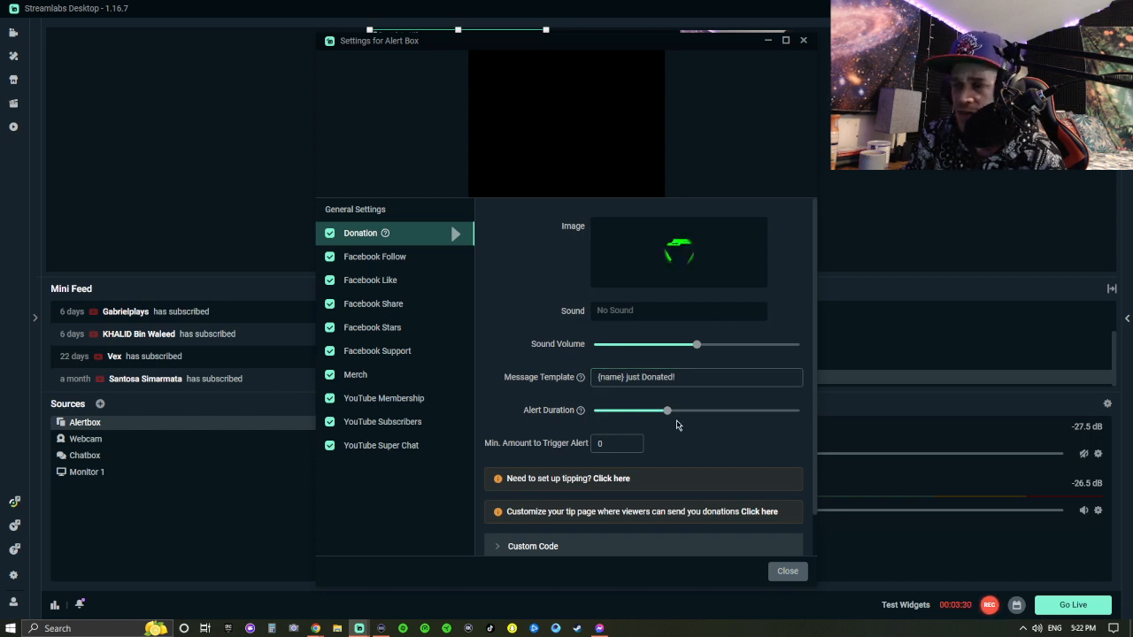
{"action": "scroll", "coordinate": [702, 443], "scroll_direction": "down", "scroll_amount": 1}
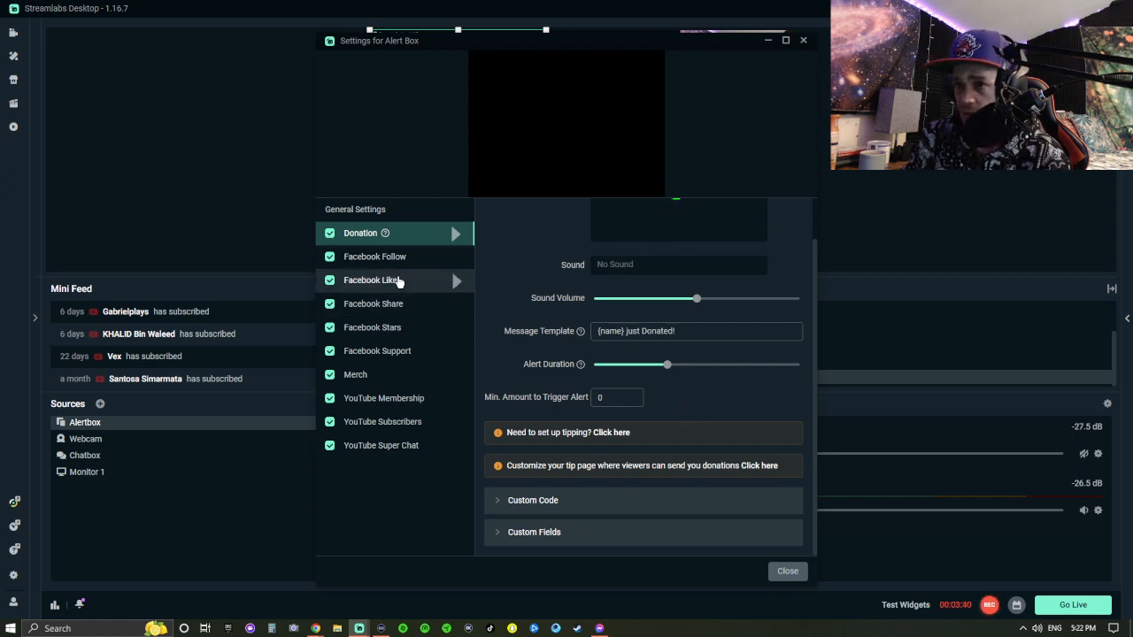
{"action": "left_click", "coordinate": [384, 400]}
{"action": "left_click", "coordinate": [379, 423]}
{"action": "left_click", "coordinate": [376, 445]}
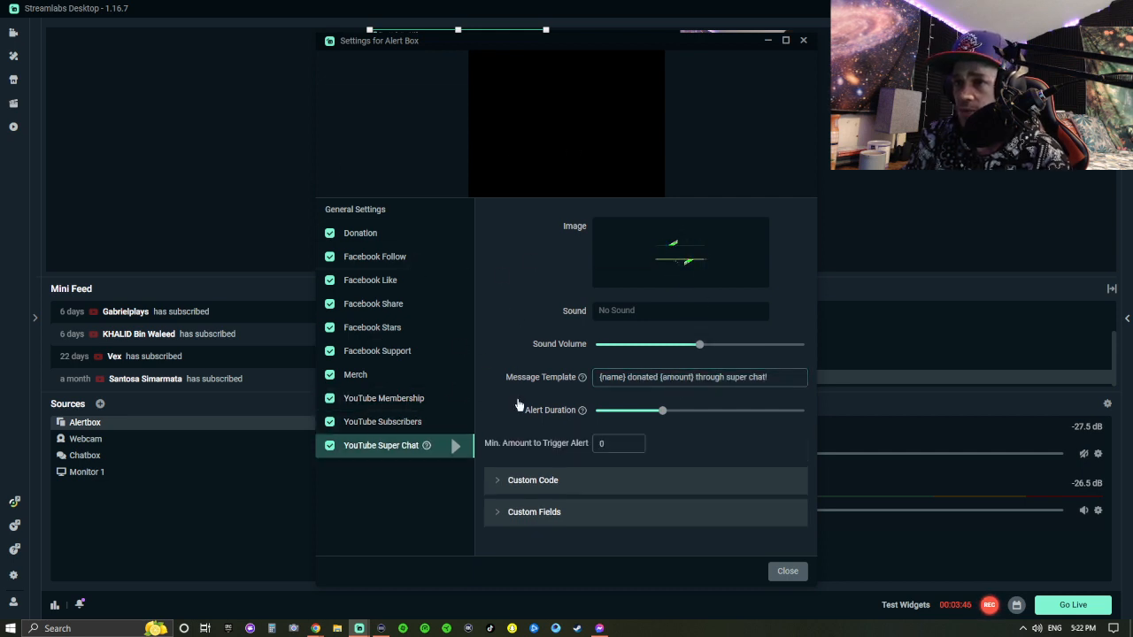
{"action": "left_click", "coordinate": [804, 41]}
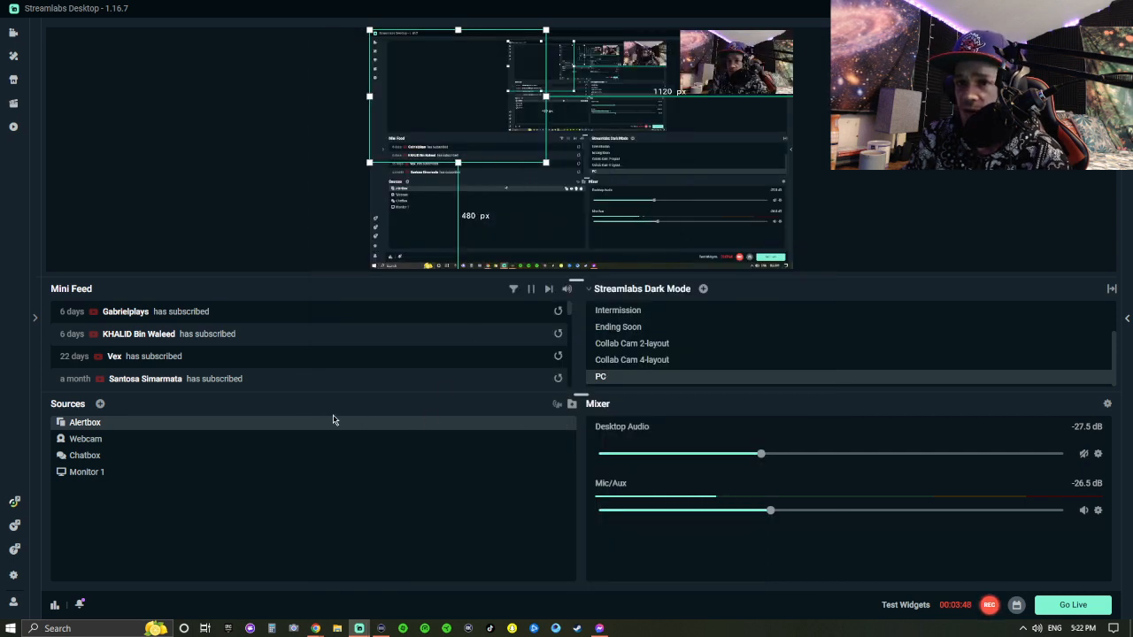
- Shrink the Alertbox and place it near the canvas centre, about 578 px from the left edge and 305 px from the bottom edge, and deselect it
{"action": "left_click_drag", "start_coordinate": [458, 111], "coordinate": [517, 177]}
{"action": "left_click_drag", "start_coordinate": [561, 137], "coordinate": [595, 176]}
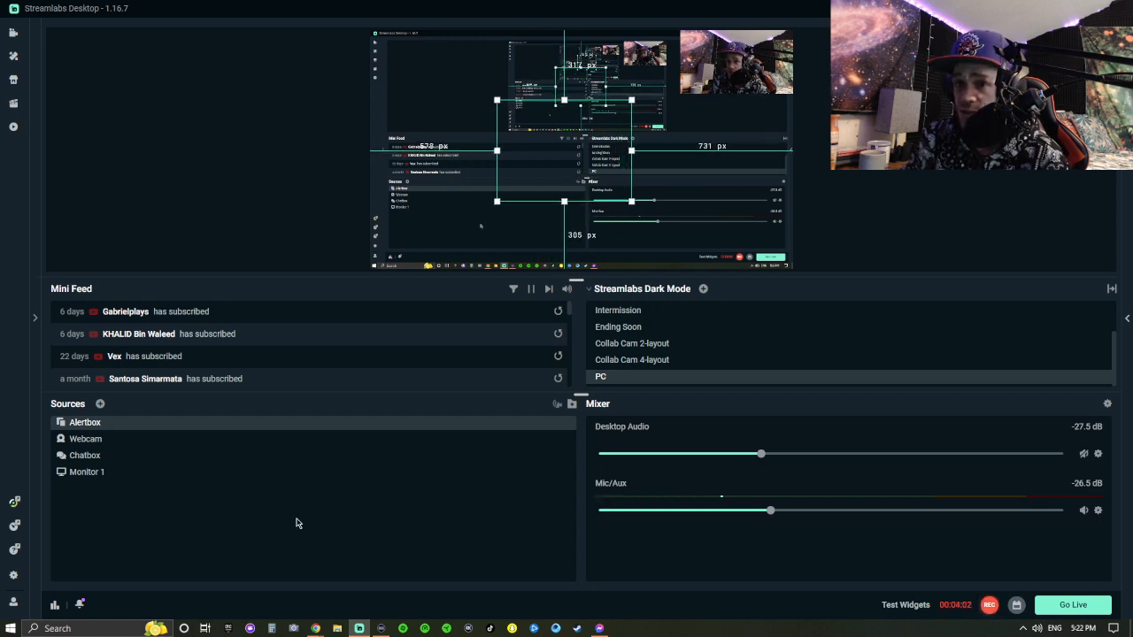
{"action": "left_click", "coordinate": [826, 178]}
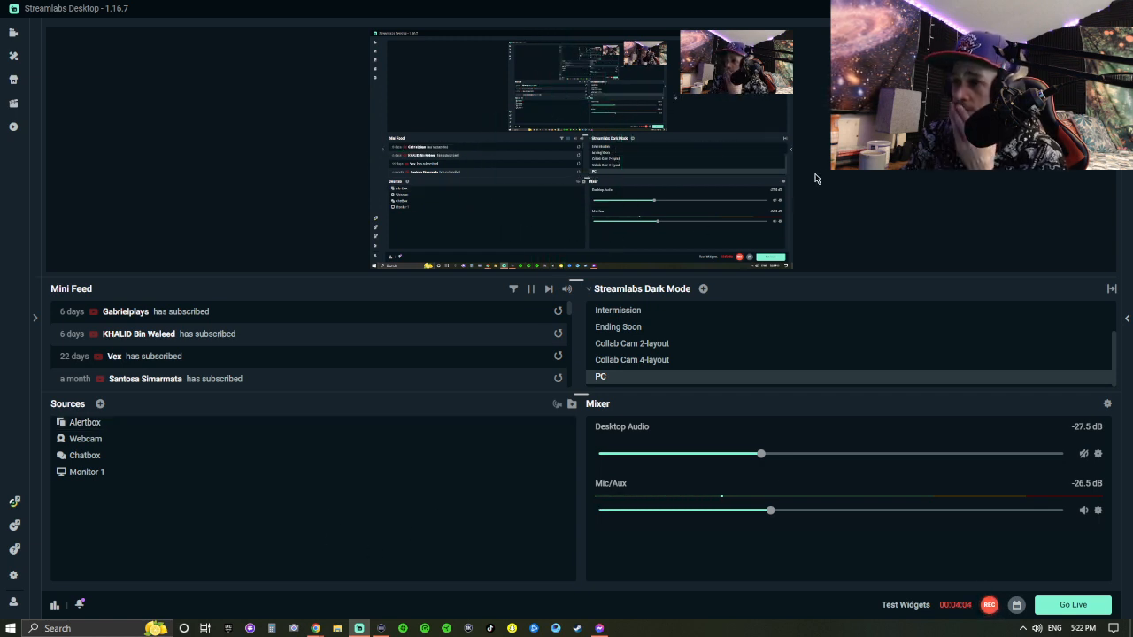